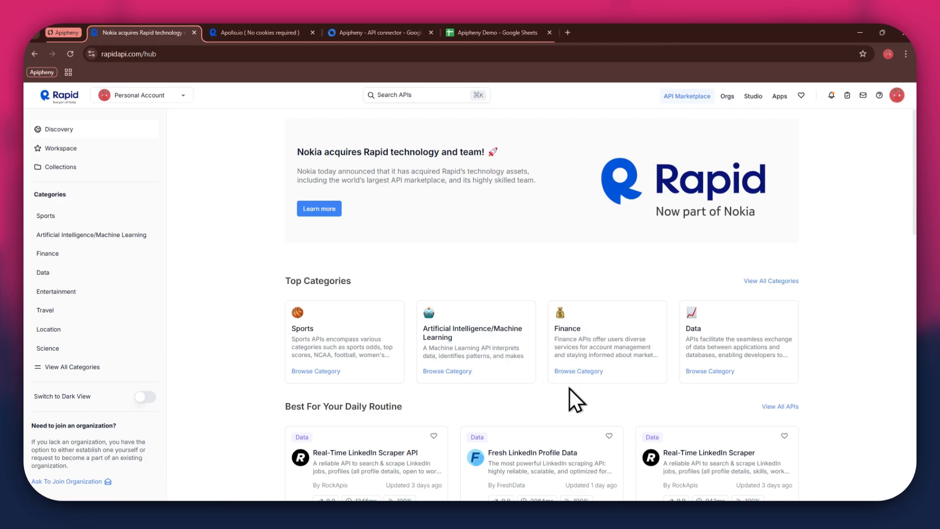
# - Search the RapidAPI marketplace for "apollo" and look through the matching APIs
pyautogui.scroll(-6, 569, 388)
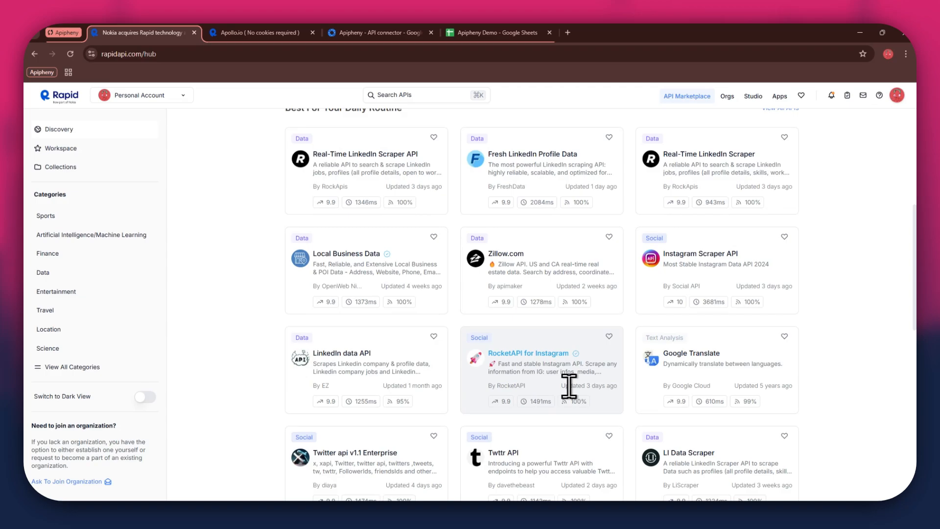
pyautogui.scroll(6, 569, 387)
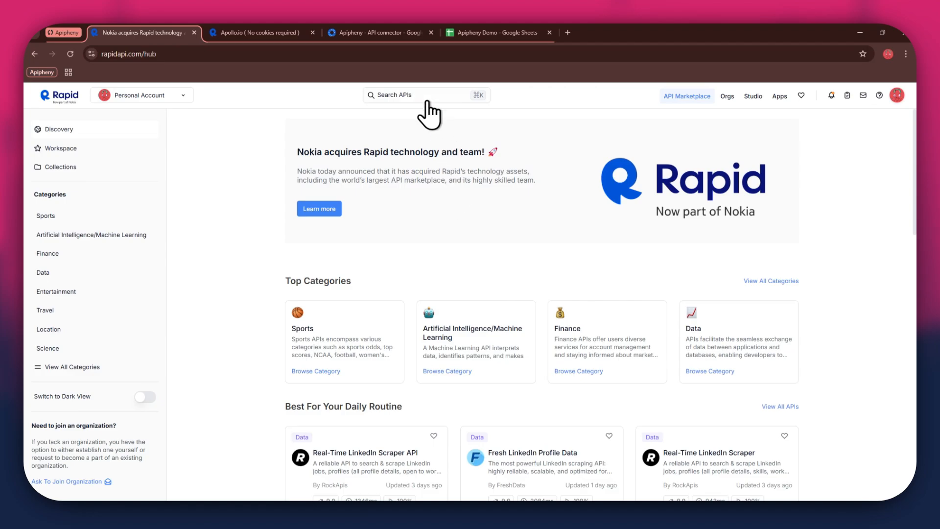
pyautogui.click(427, 95)
pyautogui.write('apollo')
pyautogui.press('Return')
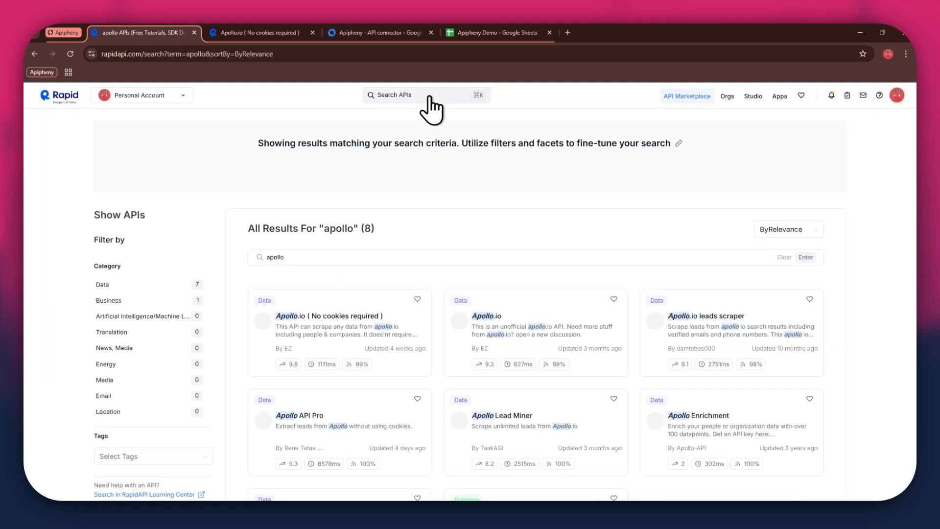
pyautogui.scroll(-2, 534, 303)
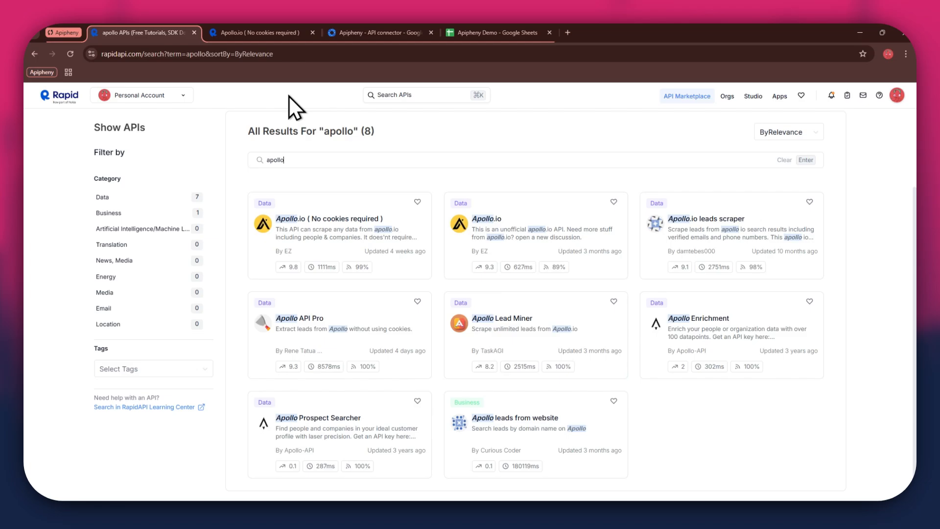
# - Subscribe to the free Basic plan of the Apollo.io ( No cookies required ) API and return to its endpoint playground
pyautogui.click(255, 33)
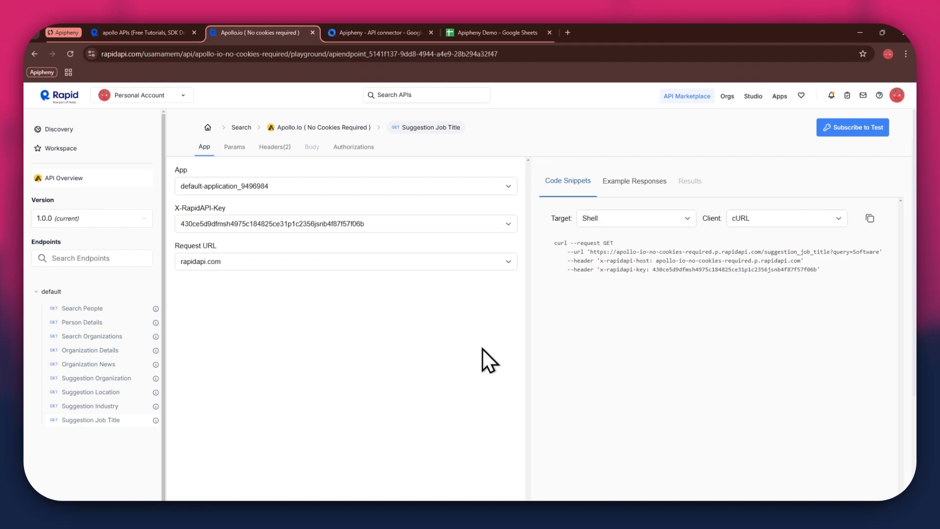
pyautogui.click(836, 145)
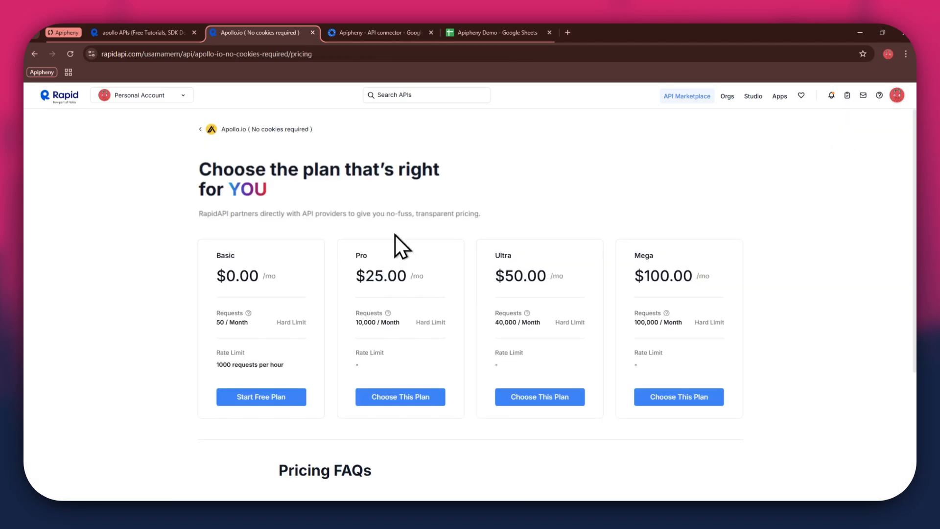
pyautogui.moveTo(219, 252); pyautogui.dragTo(247, 251)
pyautogui.moveTo(364, 257); pyautogui.dragTo(800, 251)
pyautogui.click(286, 395)
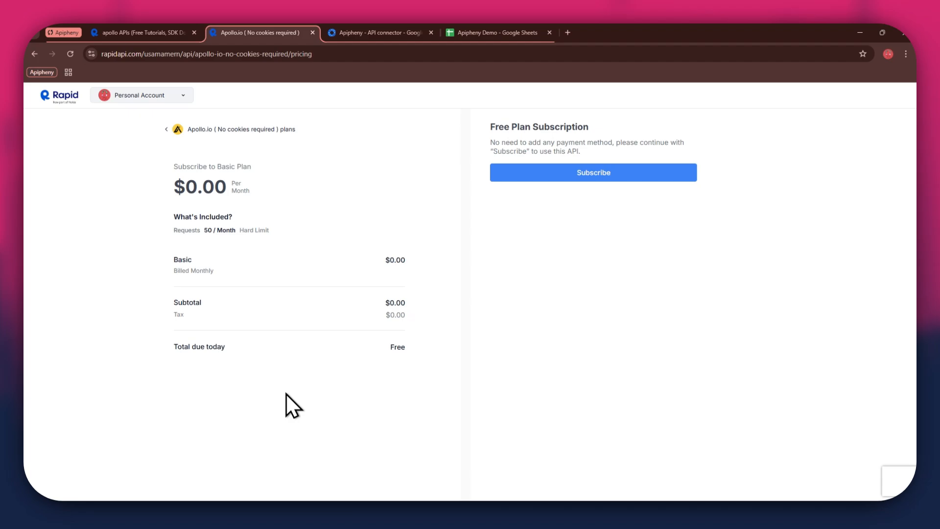
pyautogui.click(557, 175)
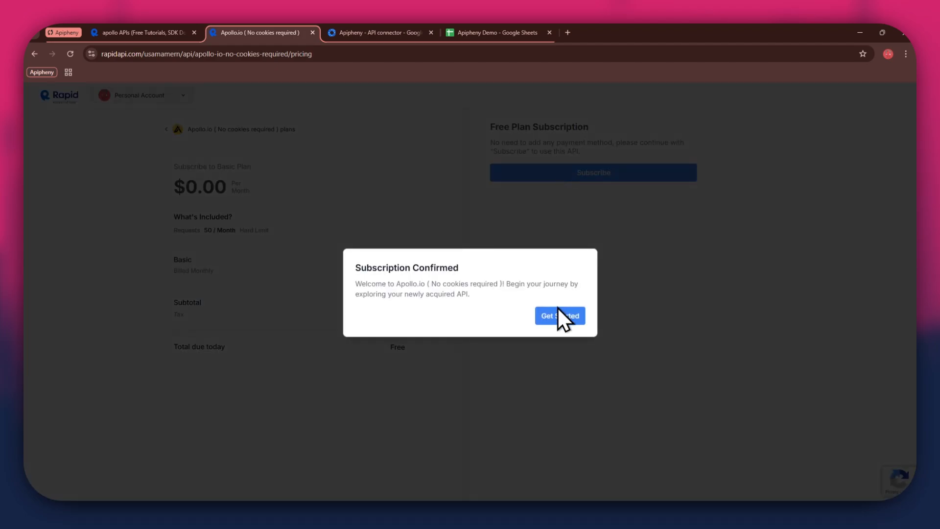
pyautogui.click(558, 308)
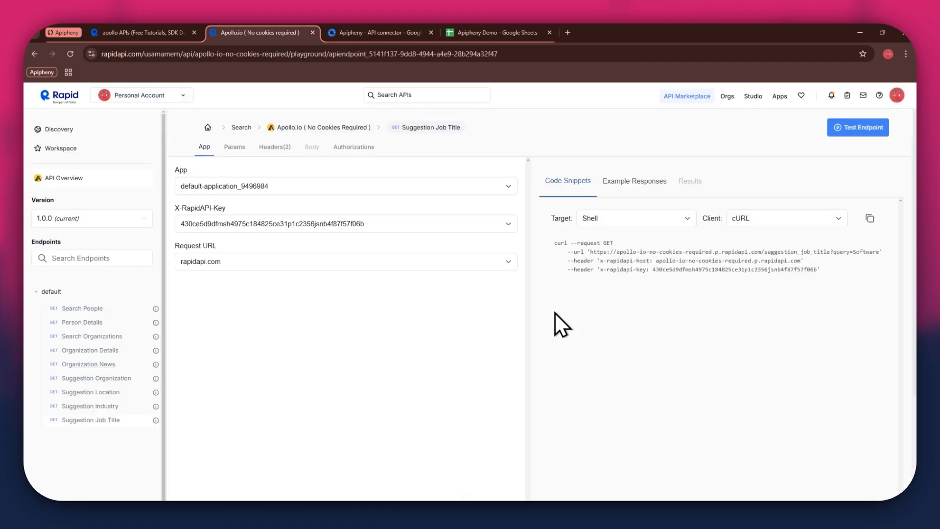
# - Choose Shell as the target and cURL as the client for the Suggestion Job Title code snippet
pyautogui.click(54, 240)
pyautogui.click(632, 219)
pyautogui.click(631, 219)
pyautogui.click(752, 230)
pyautogui.click(755, 222)
# - Check the Apipheny listing in Google Workspace Marketplace and open Apipheny's Import API form in the Apipheny Demo spreadsheet
pyautogui.click(375, 33)
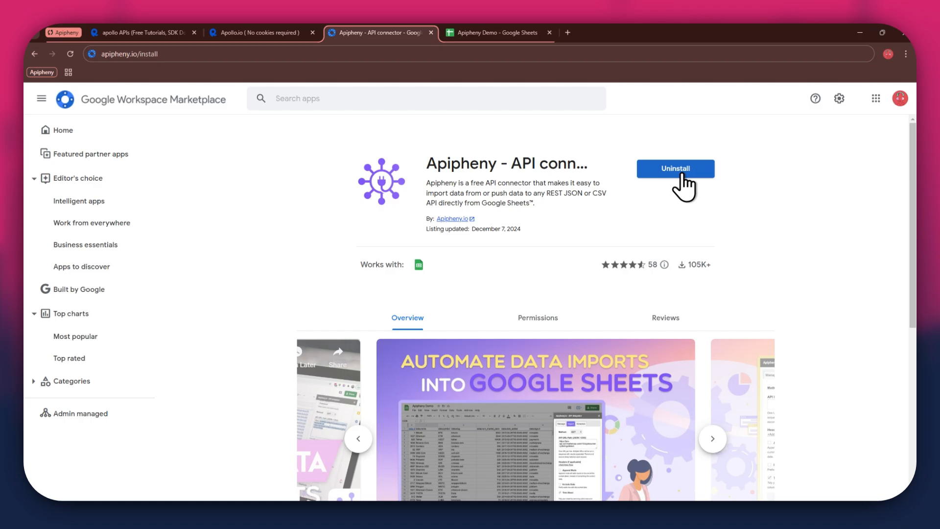
pyautogui.click(509, 37)
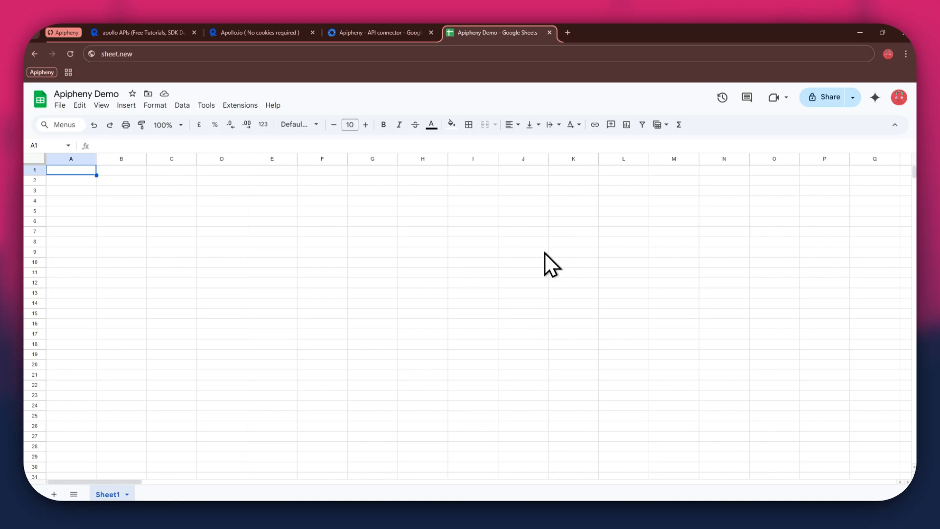
pyautogui.click(240, 106)
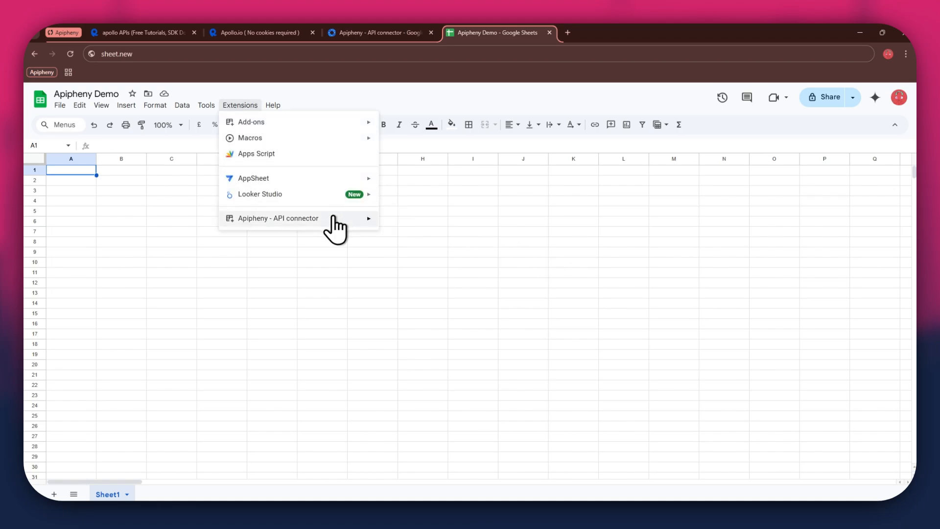
pyautogui.moveTo(334, 218)
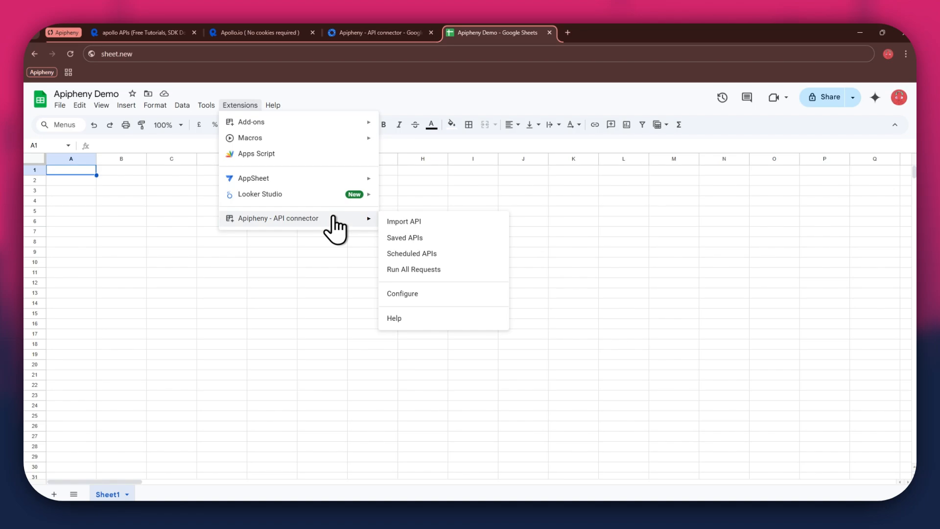
pyautogui.click(448, 222)
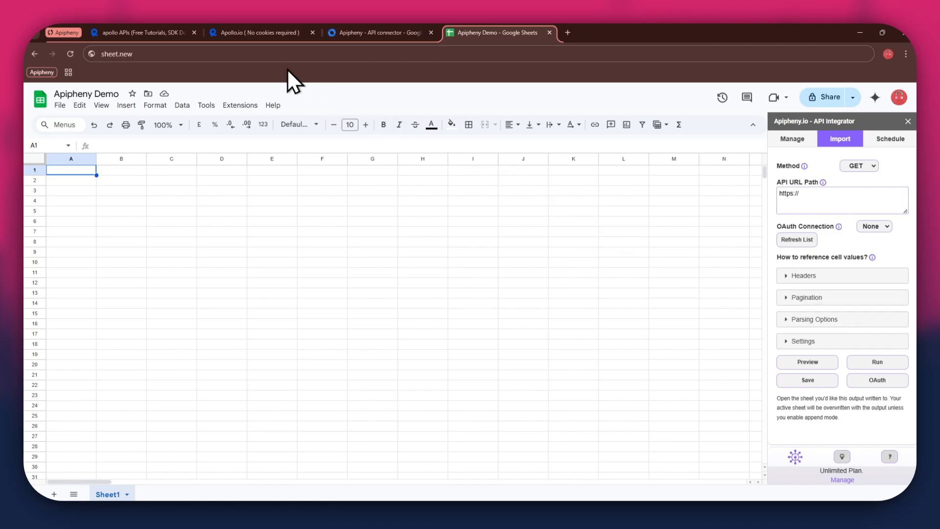
# - Copy the Suggestion Job Title request URL with query=Software from RapidAPI into Apipheny's API URL Path
pyautogui.click(237, 32)
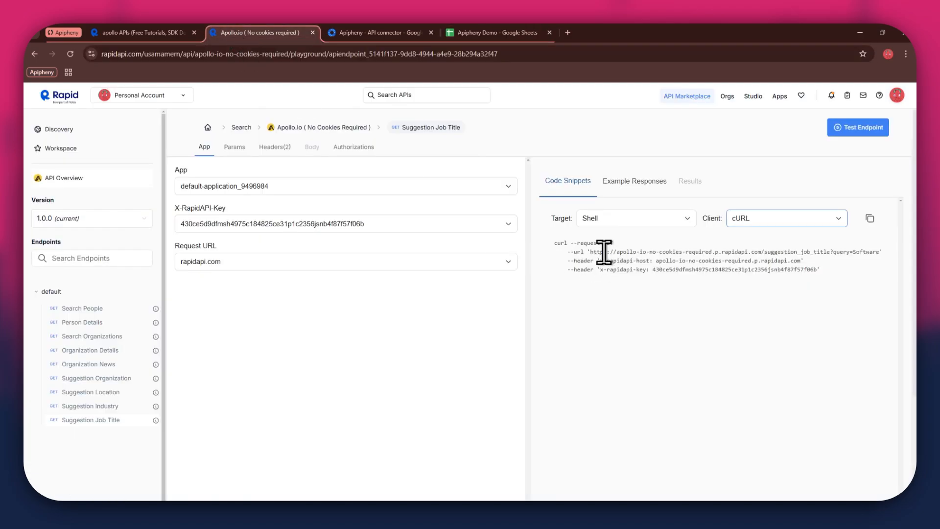
pyautogui.moveTo(590, 251); pyautogui.dragTo(855, 255)
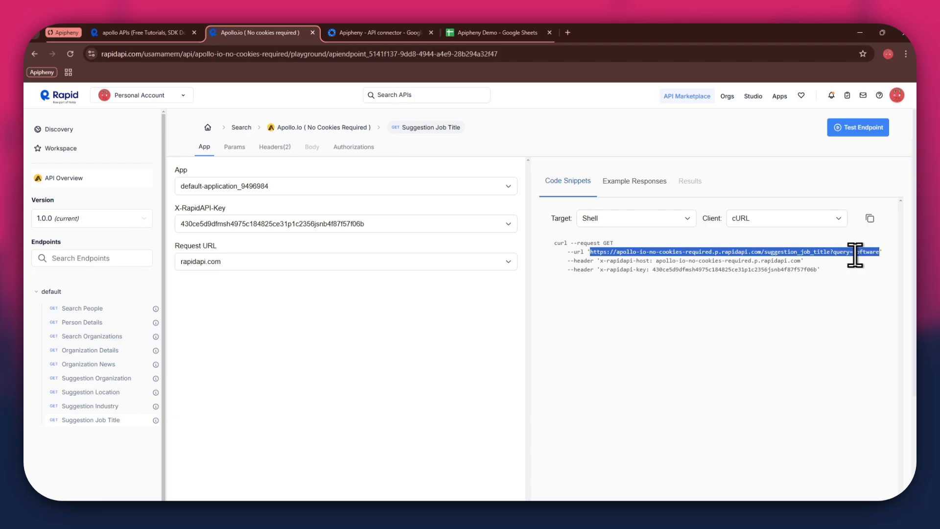
pyautogui.click(520, 33)
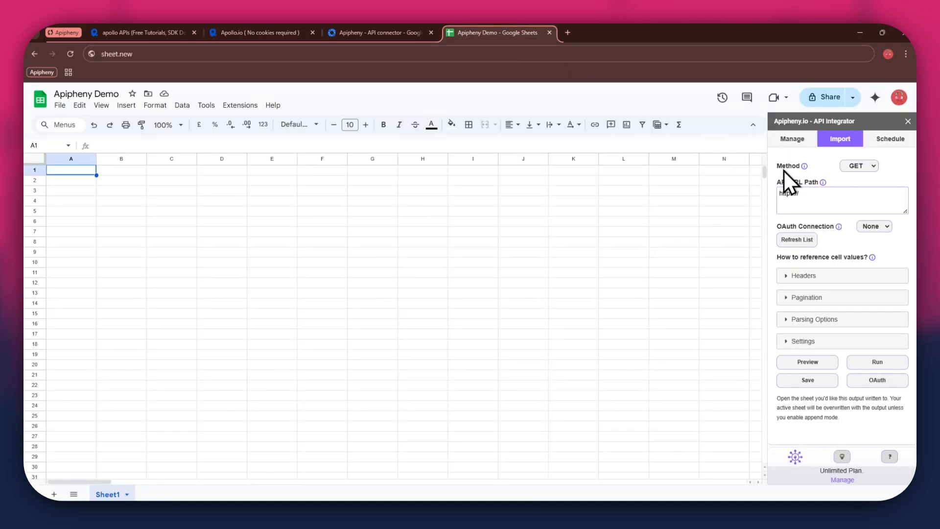
pyautogui.click(828, 192)
pyautogui.hotkey('ctrl', 'a')
pyautogui.write('https://apollo-io-no-cookies-required.p.rapidapi.com/suggestion_job_title?query=Software')
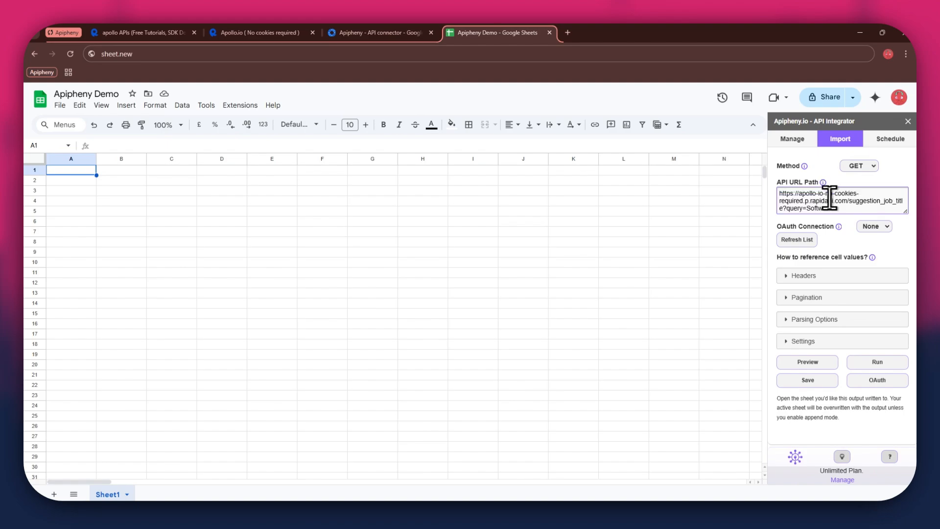
# - Add two empty header rows to the Apipheny import request
pyautogui.click(814, 276)
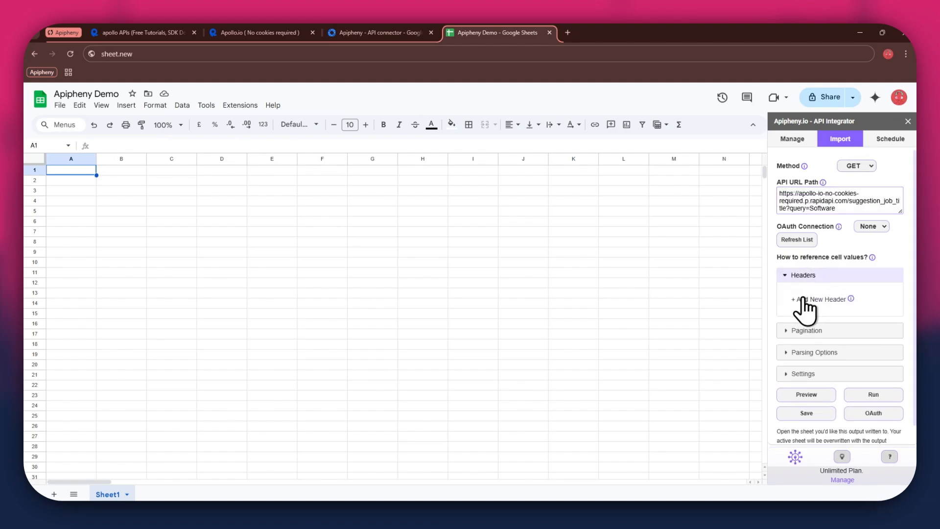
pyautogui.click(801, 305)
pyautogui.click(801, 314)
# - Copy the header name x-rapidapi-host from the RapidAPI snippet into the first header's key
pyautogui.click(801, 301)
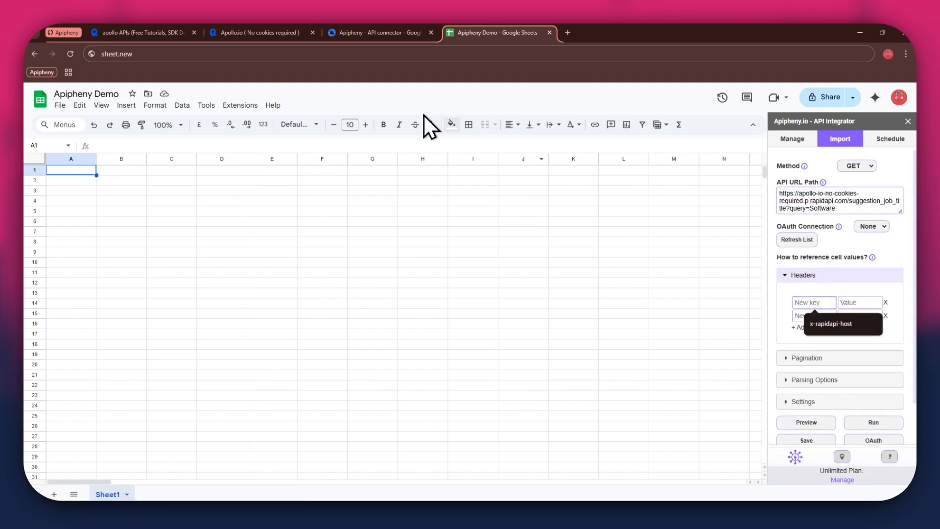
pyautogui.click(260, 32)
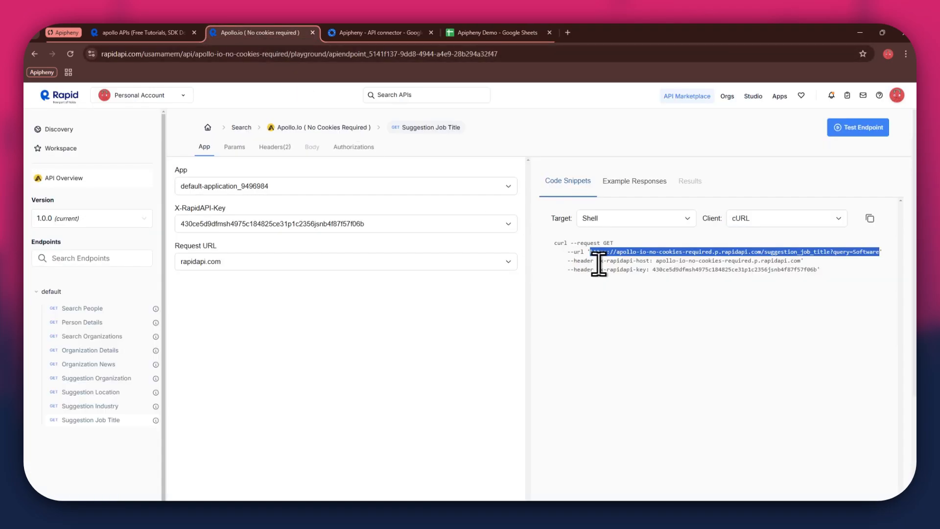
pyautogui.moveTo(602, 261); pyautogui.dragTo(641, 263)
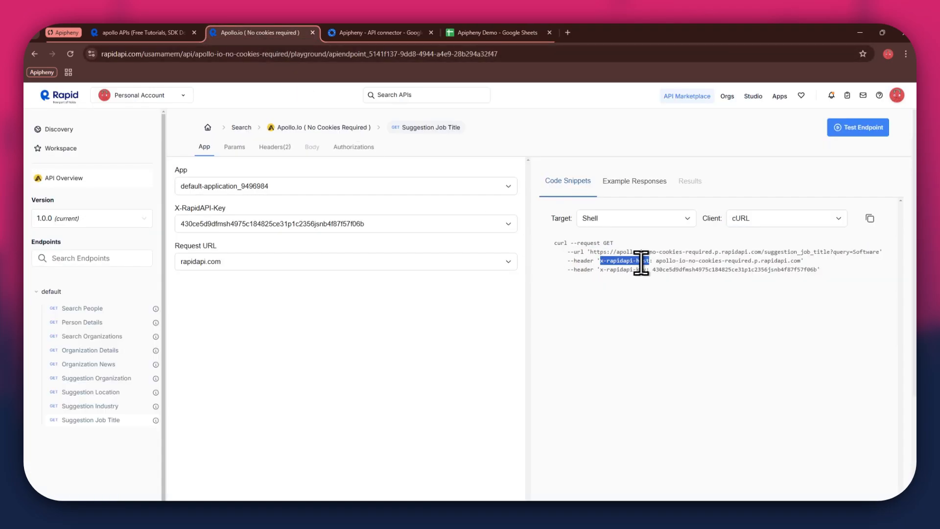
pyautogui.hotkey('ctrl', 'c')
pyautogui.click(490, 33)
pyautogui.hotkey('ctrl', 'v')
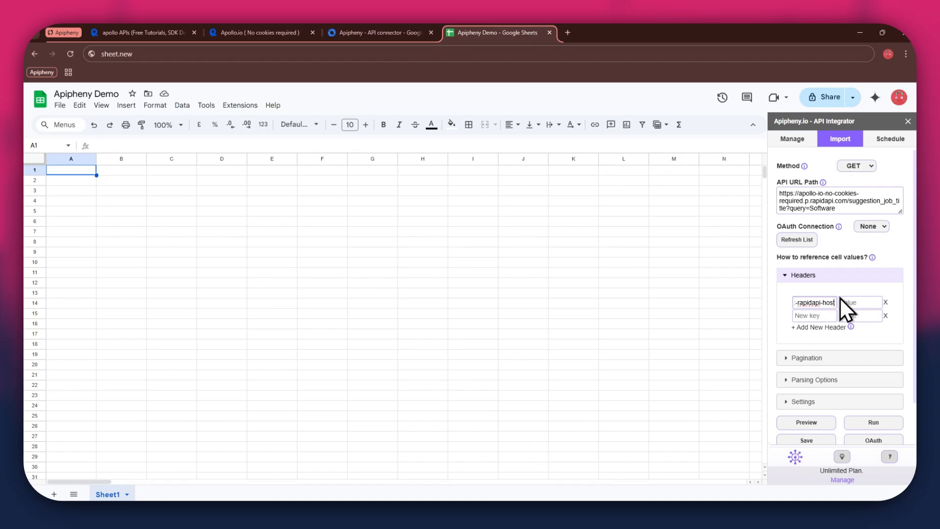
# - Set the first header's value to apollo-io-no-cookies-required.p.rapidapi.com, copied from the RapidAPI snippet
pyautogui.click(852, 302)
pyautogui.click(306, 33)
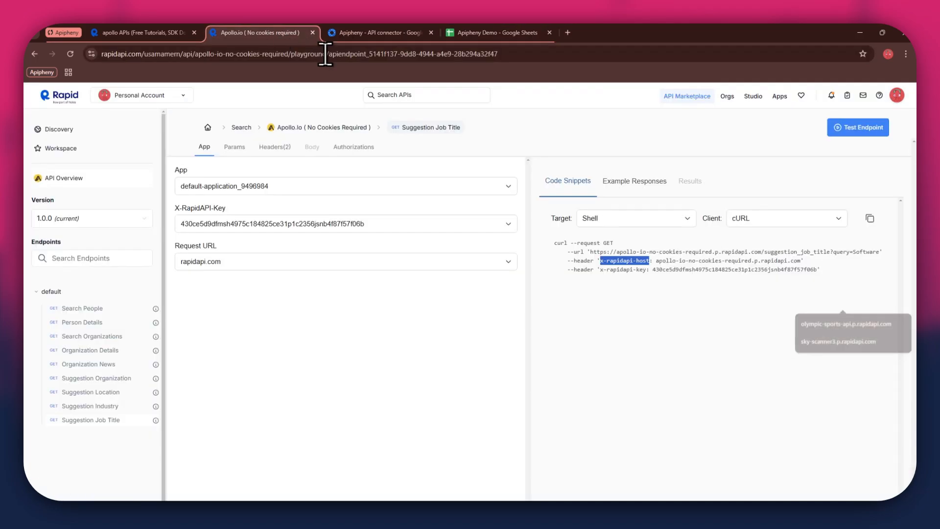
pyautogui.click(670, 260)
pyautogui.moveTo(657, 260); pyautogui.dragTo(801, 261)
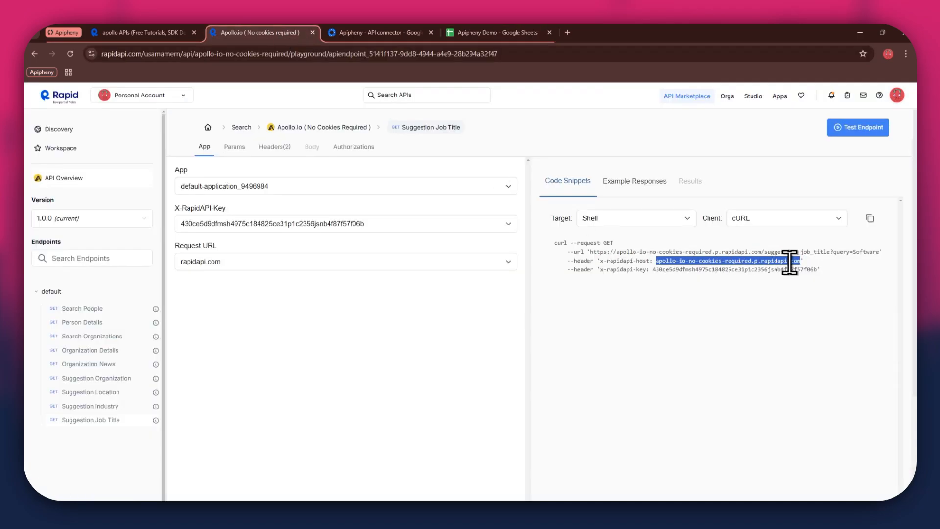
pyautogui.hotkey('ctrl', 'c')
pyautogui.click(489, 33)
pyautogui.hotkey('ctrl', 'v')
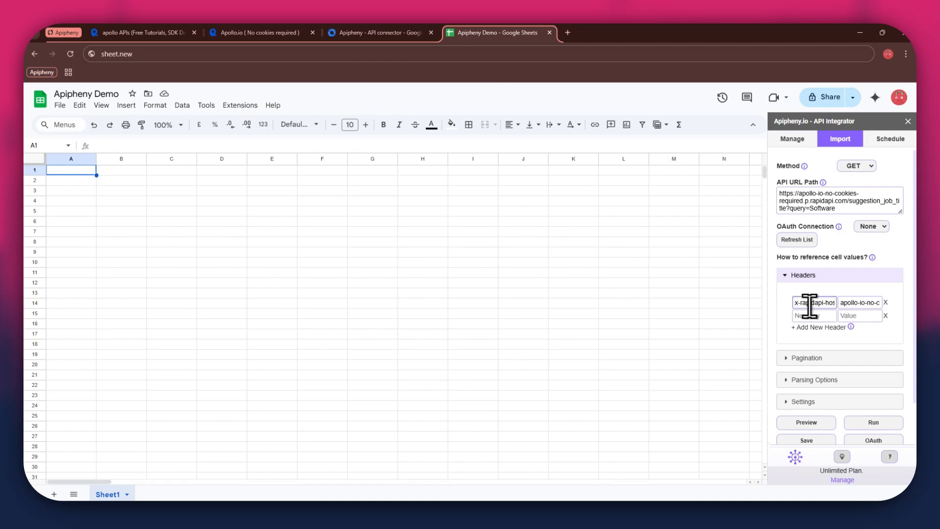
# - Fill the second header with the key x-rapidapi-key and paste the API key from the RapidAPI snippet as its value
pyautogui.click(811, 316)
pyautogui.click(260, 33)
pyautogui.moveTo(598, 266); pyautogui.dragTo(817, 268)
pyautogui.hotkey('ctrl', 'c')
pyautogui.click(489, 33)
pyautogui.hotkey('ctrl', 'v')
pyautogui.click(260, 33)
pyautogui.hotkey('ctrl', 'c')
pyautogui.click(489, 33)
pyautogui.hotkey('ctrl', 'v')
# - Run the API request, letting its results overwrite the active sheet
pyautogui.click(880, 331)
pyautogui.click(880, 424)
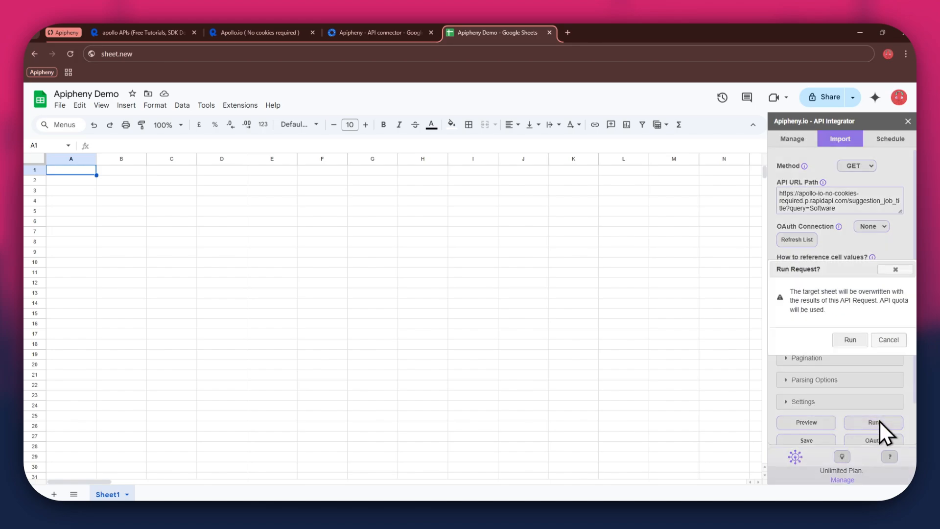
pyautogui.click(850, 345)
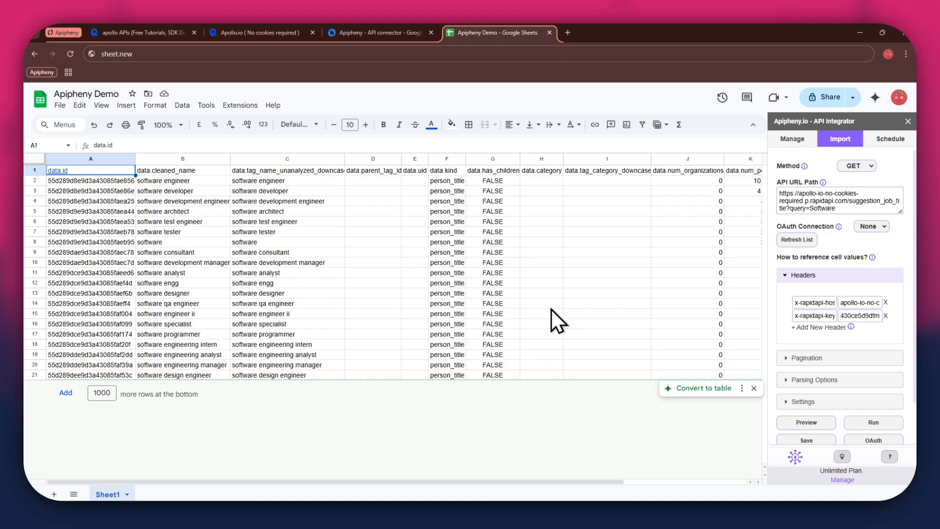
# - Change the query parameter of the Suggestion Job Title endpoint in RapidAPI to Electrical
pyautogui.click(272, 39)
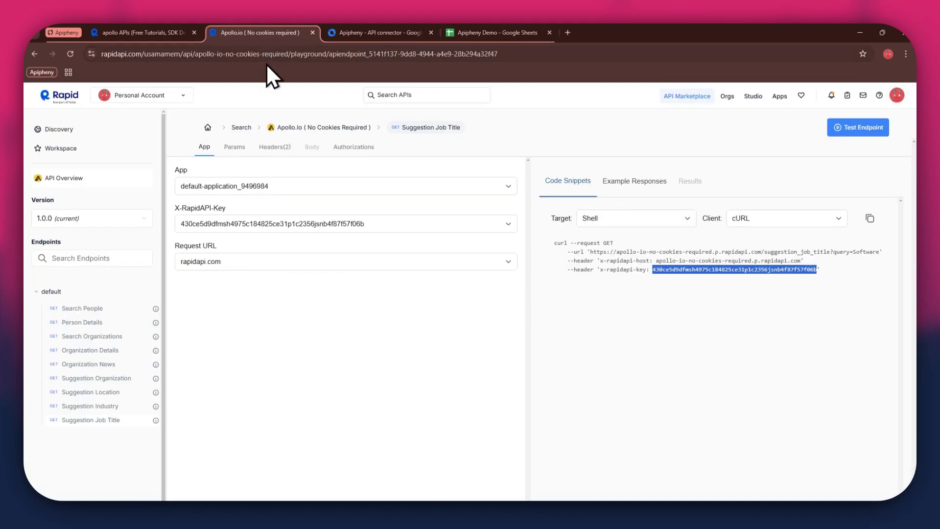
pyautogui.click(236, 148)
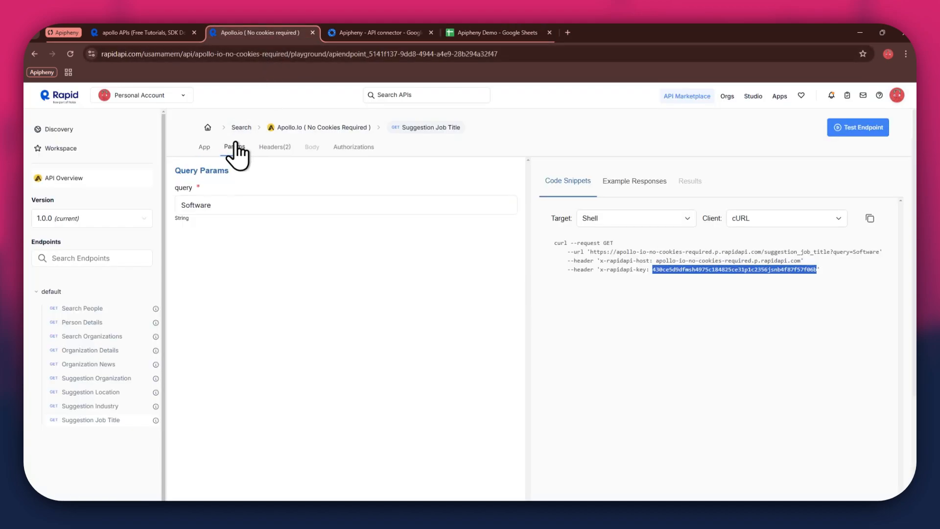
pyautogui.click(228, 204)
pyautogui.hotkey('ctrl', 'a')
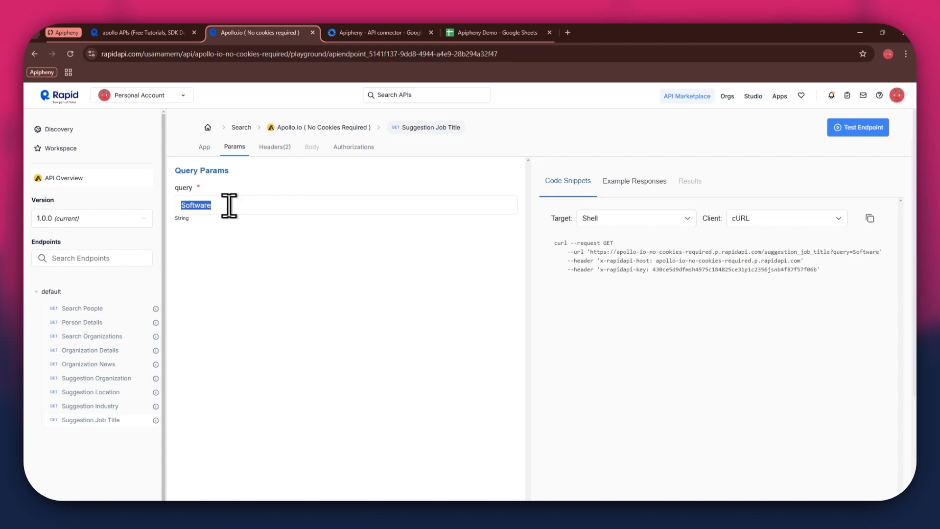
pyautogui.write('E')
pyautogui.press('BackSpace')
pyautogui.write('Electrical')
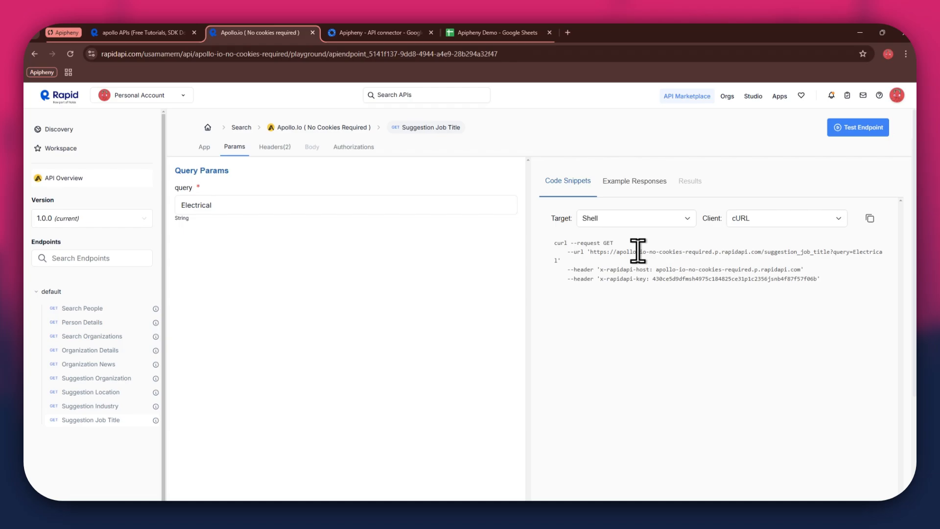
# - Replace Apipheny's API URL Path with the copied query=Electrical request URL and run the import over the current sheet
pyautogui.moveTo(590, 251); pyautogui.dragTo(557, 264)
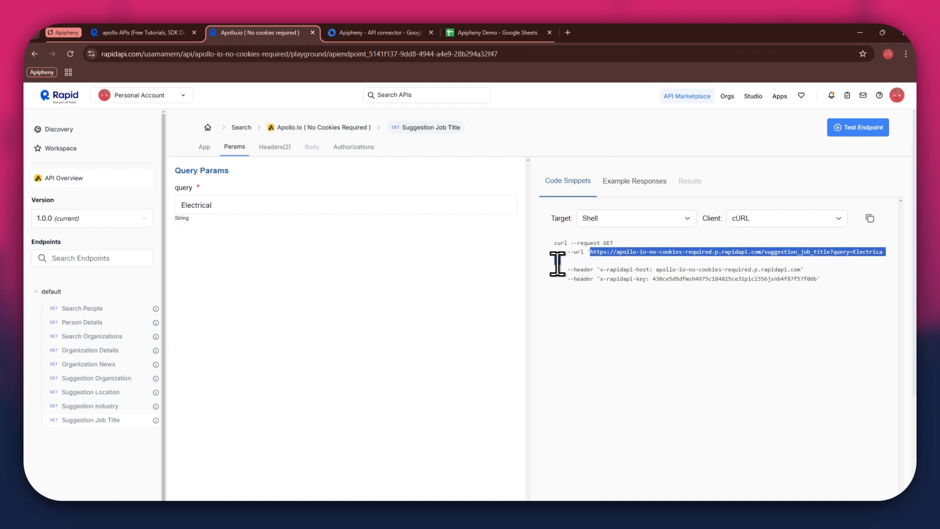
pyautogui.click(477, 37)
pyautogui.click(839, 202)
pyautogui.hotkey('ctrl', 'a')
pyautogui.hotkey('ctrl', 'v')
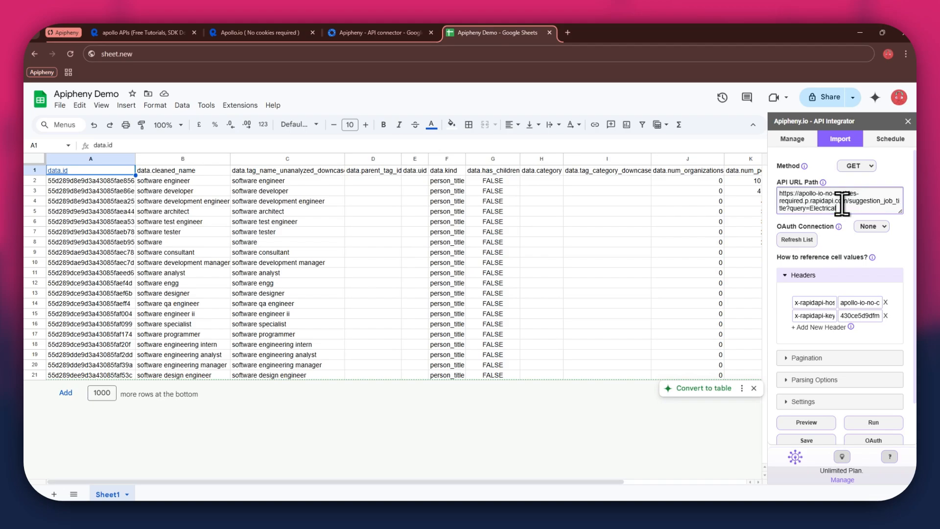
pyautogui.click(874, 422)
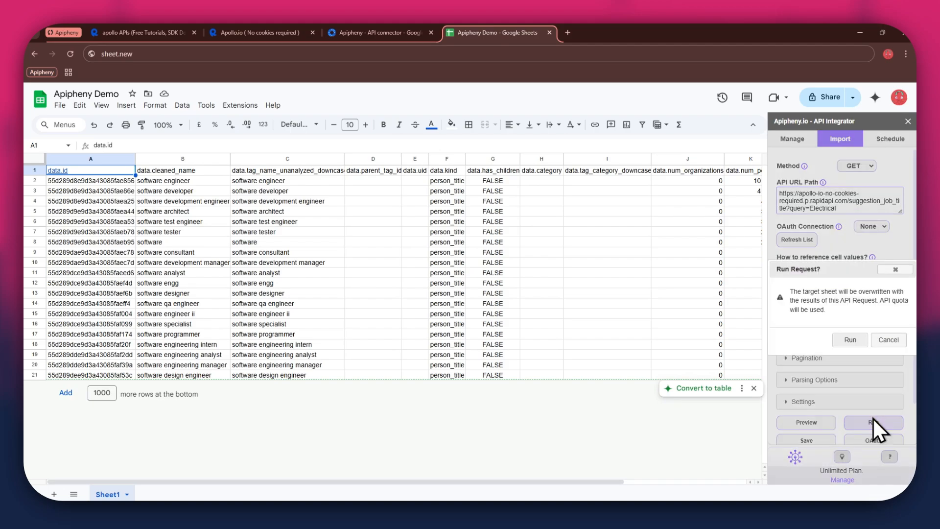
pyautogui.click(850, 340)
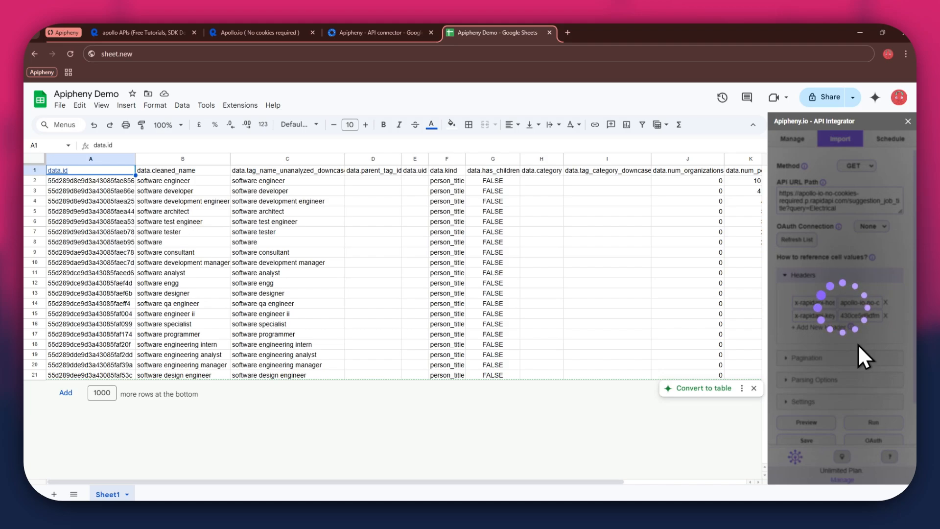